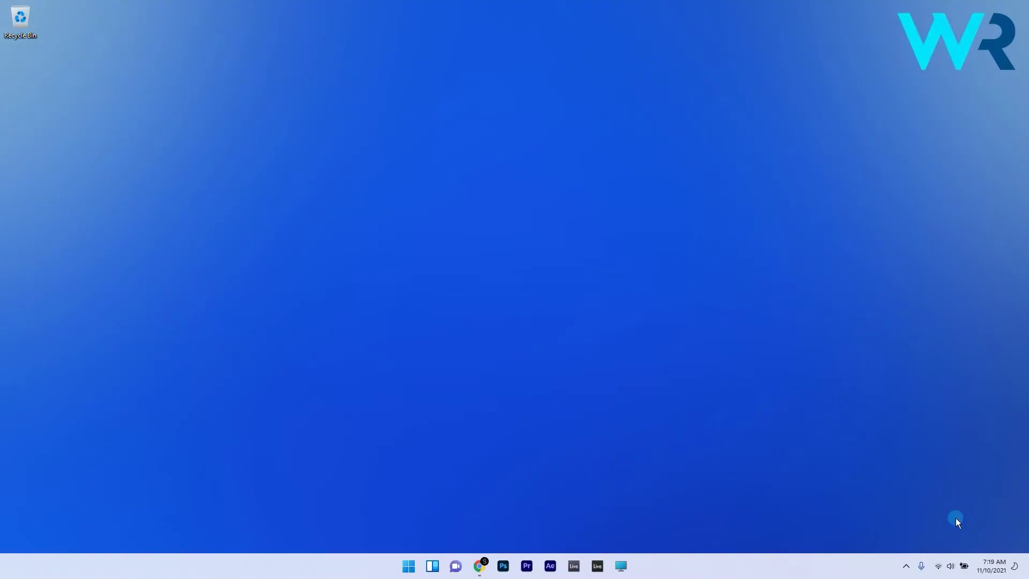
Step: Turn airplane mode on and back off in the quick settings
left_click(964, 565)
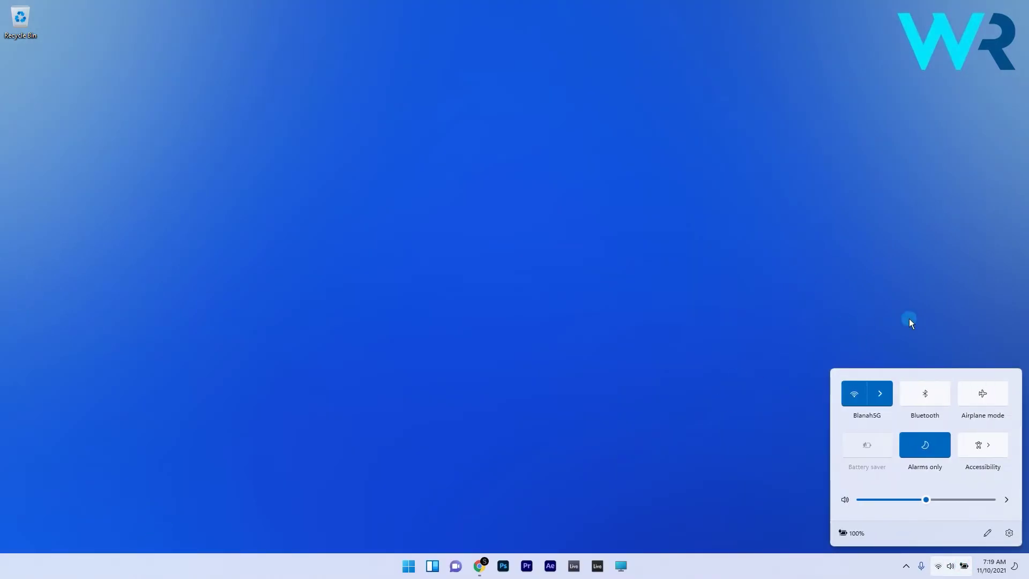
left_click(981, 396)
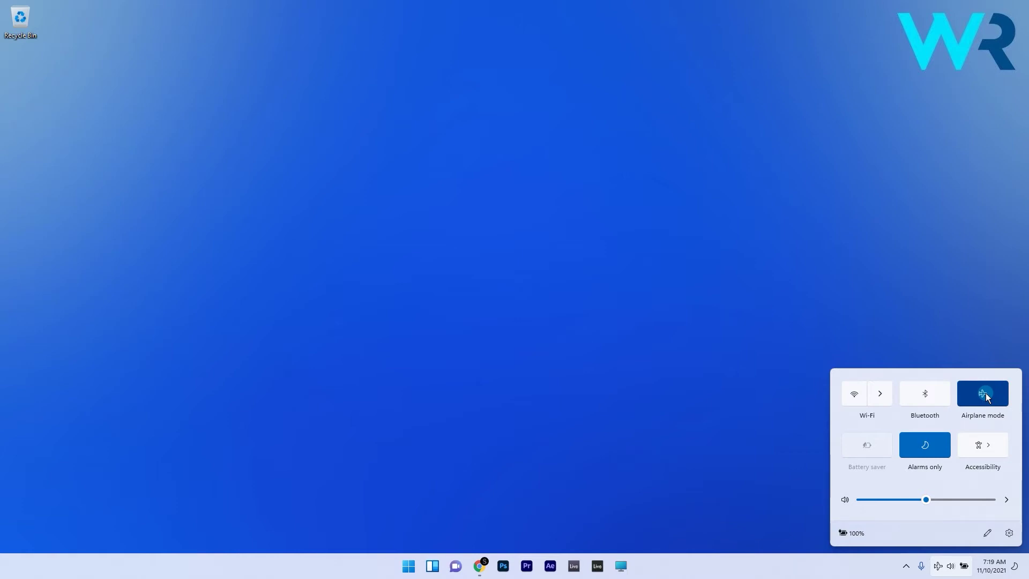
left_click(986, 389)
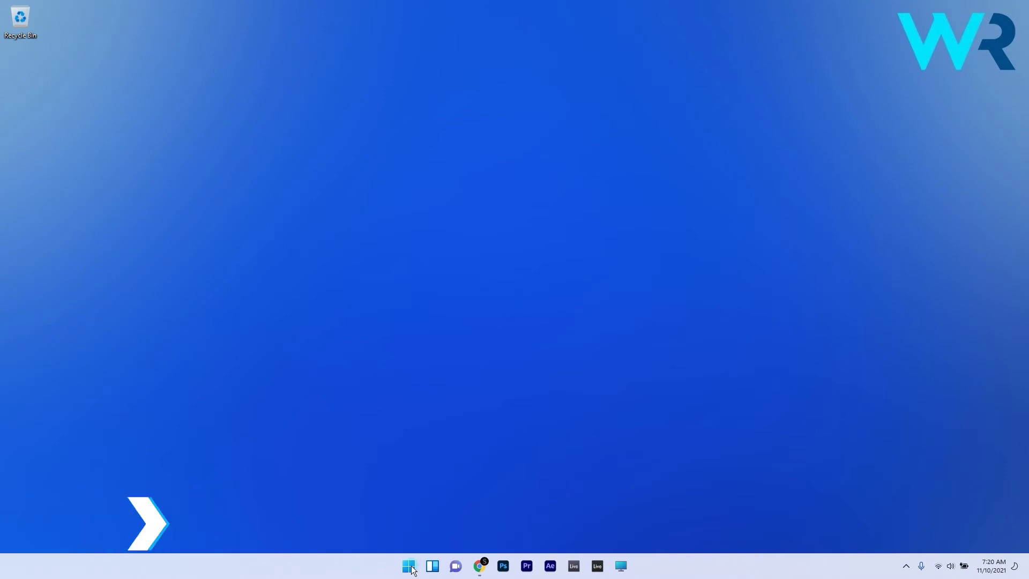
Step: Search for ncpa.cpl, open Network Connections and bring up the available actions for the Wi-Fi connection
left_click(409, 567)
type("ncp")
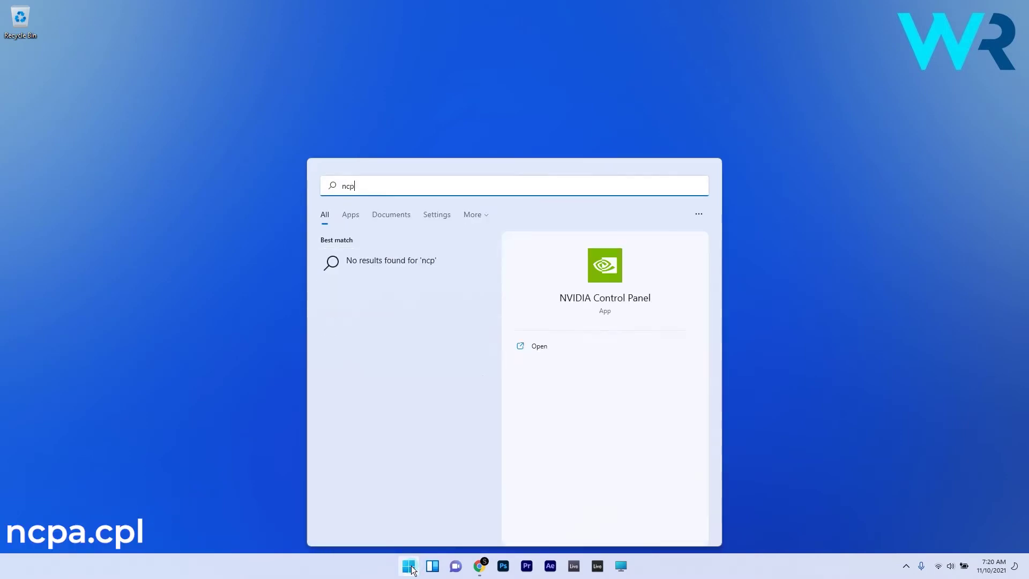
type("a.cpl")
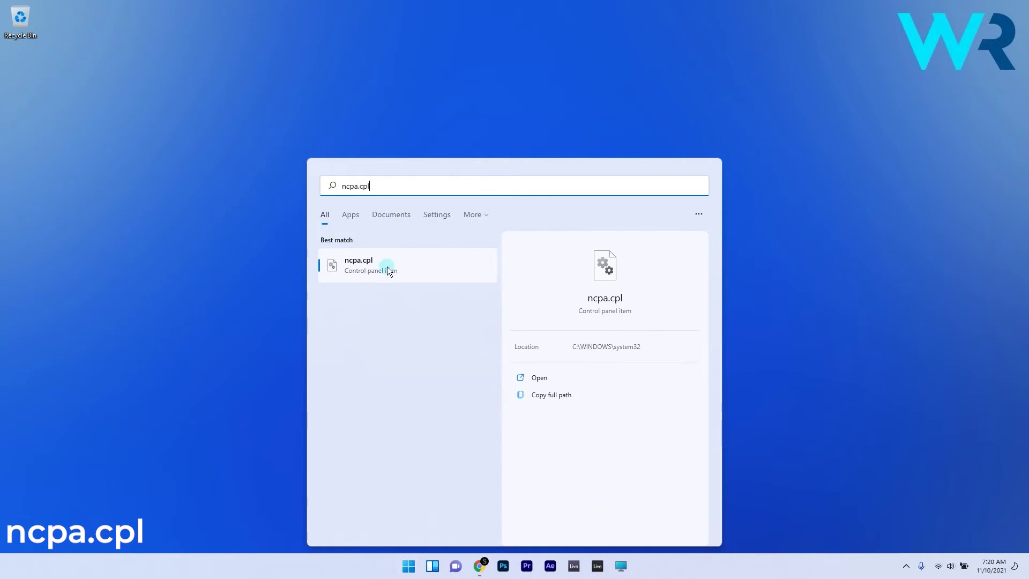
left_click(388, 270)
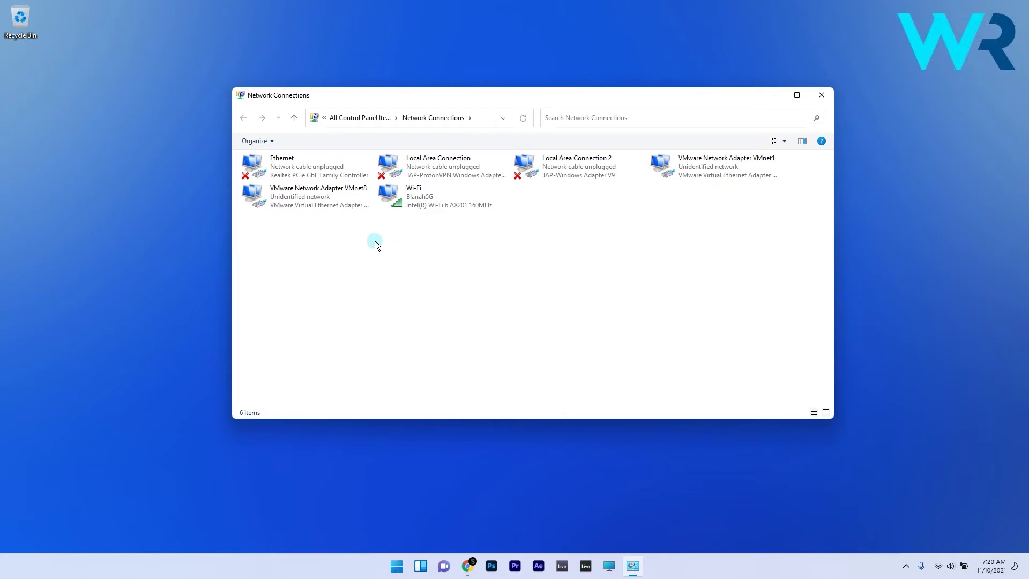
right_click(429, 191)
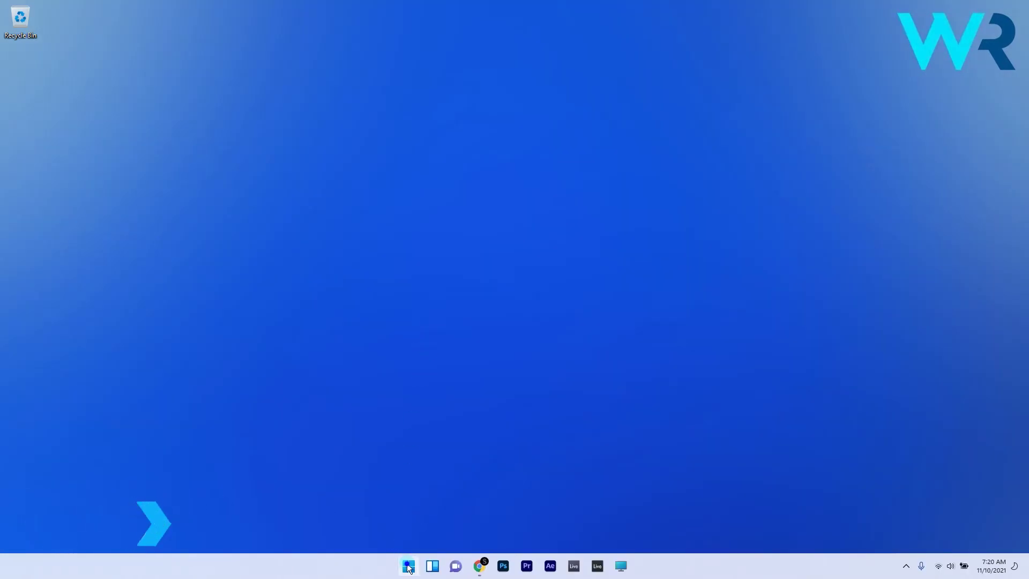
Step: Open Device Manager, reposition its window over the desktop and expand the Network adapters category
right_click(409, 566)
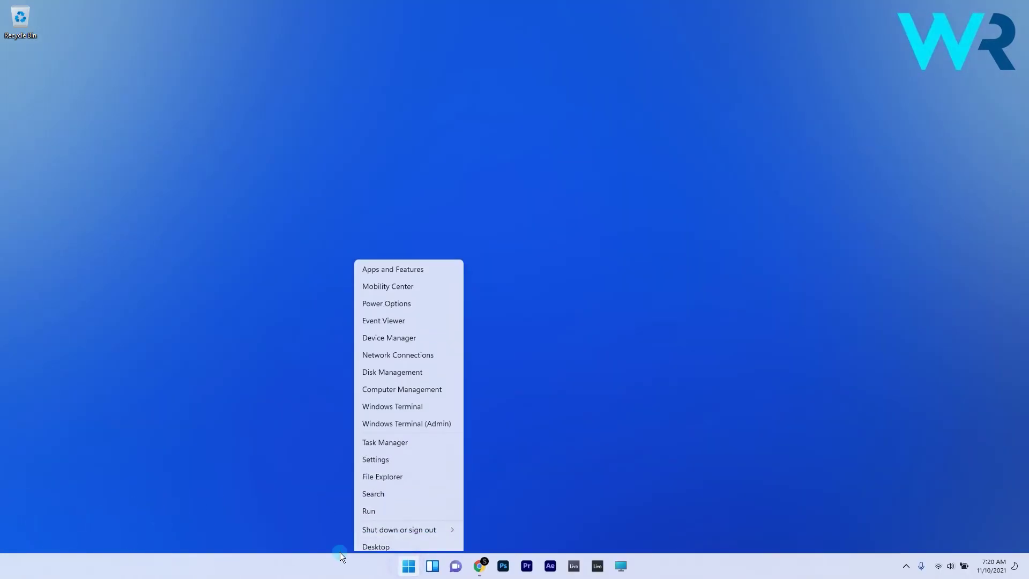
left_click(374, 332)
left_click_drag(245, 33, 510, 95)
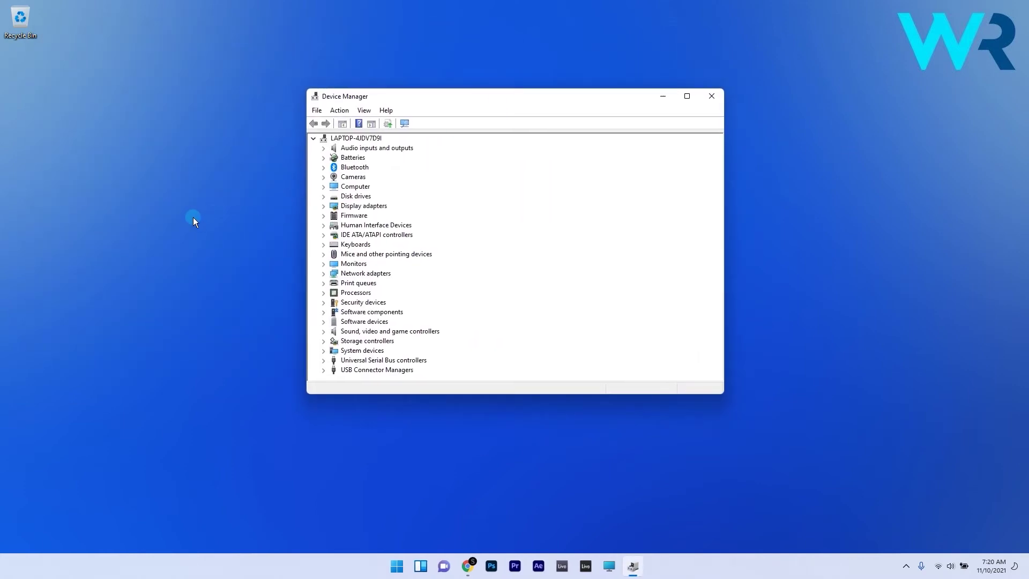
double_click(333, 274)
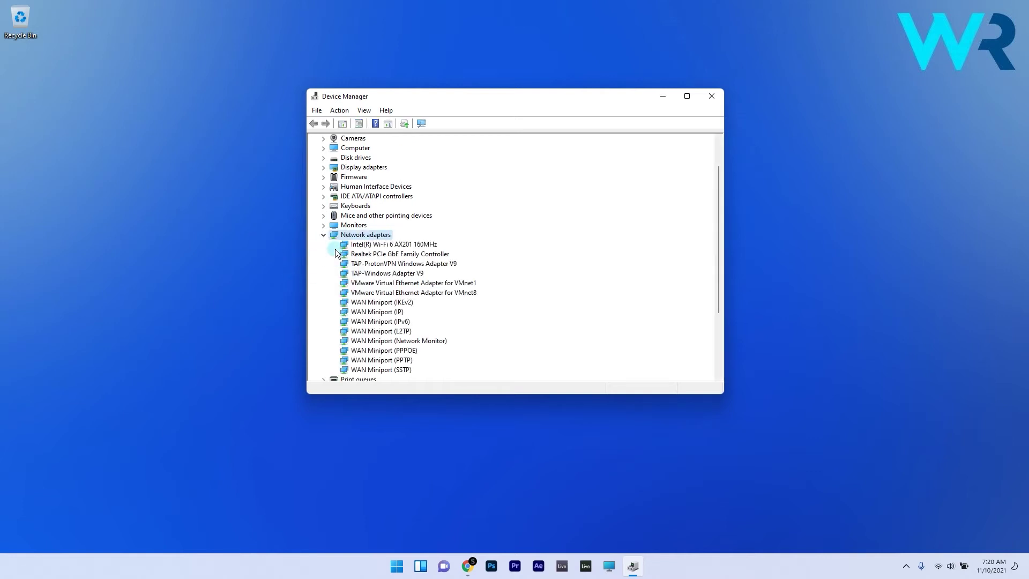
Step: Run an automatic driver update search for the Intel(R) Wi-Fi 6 AX201 160MHz adapter and close the wizard
right_click(397, 246)
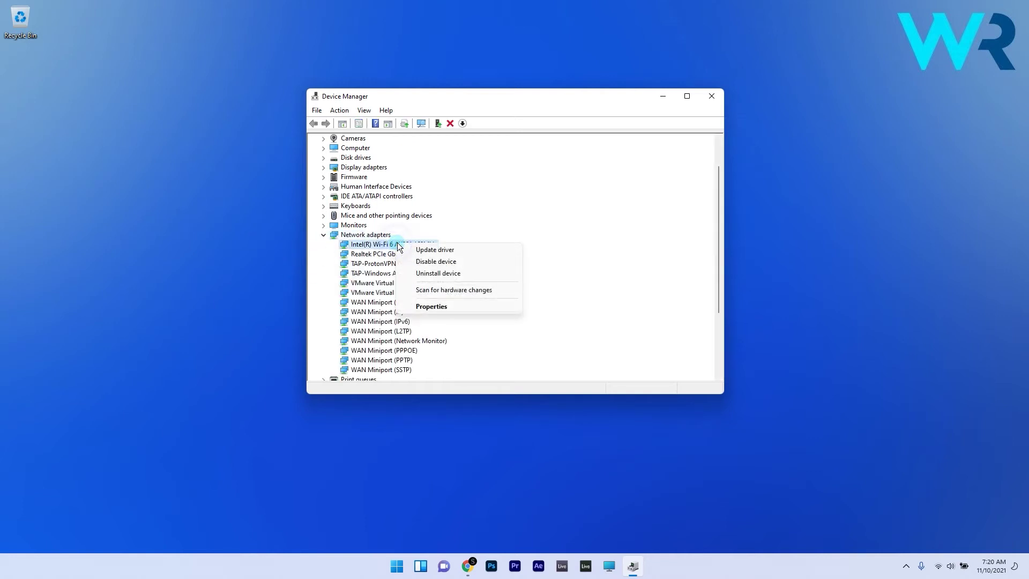
left_click(432, 248)
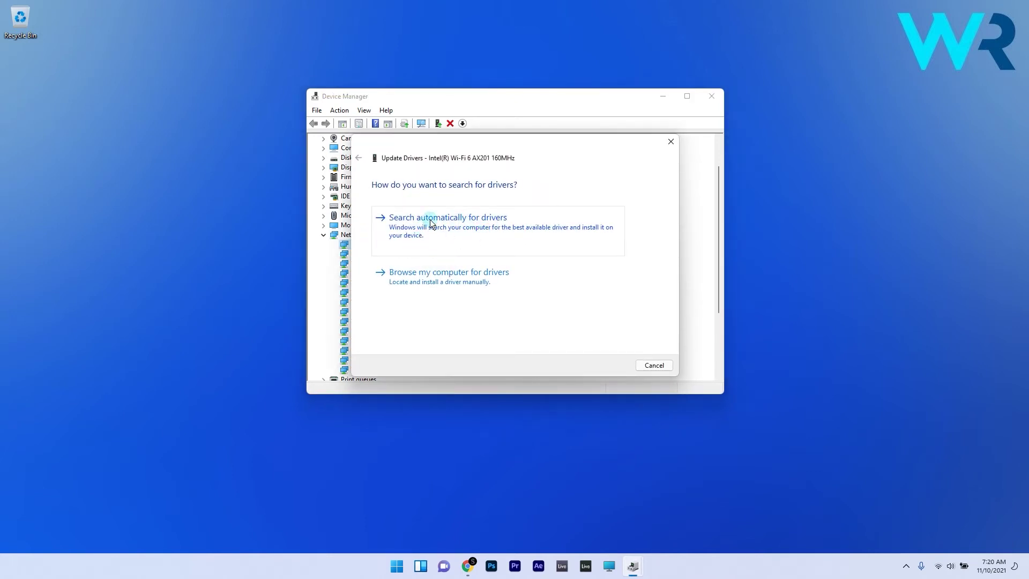
left_click(488, 233)
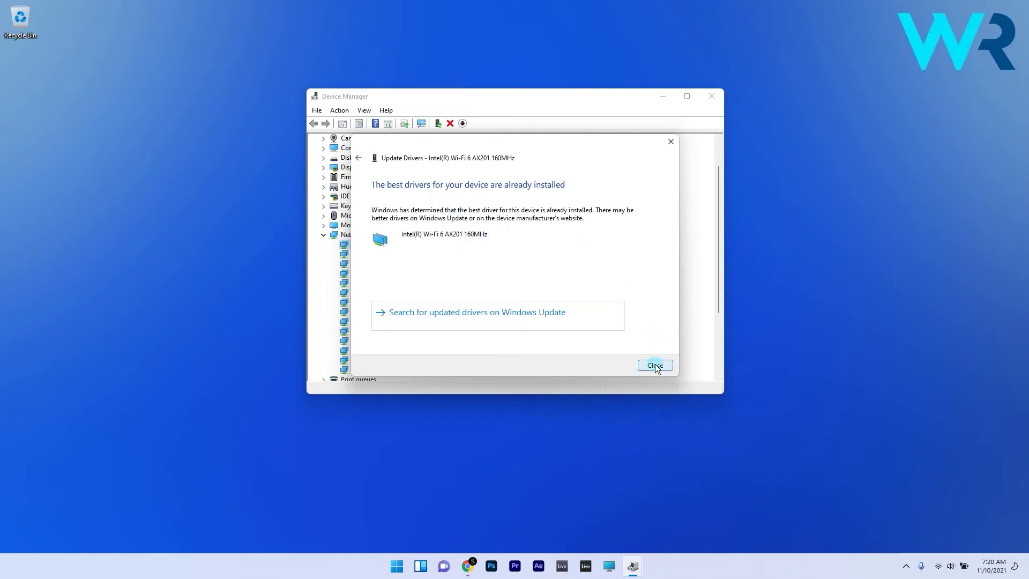
left_click(655, 364)
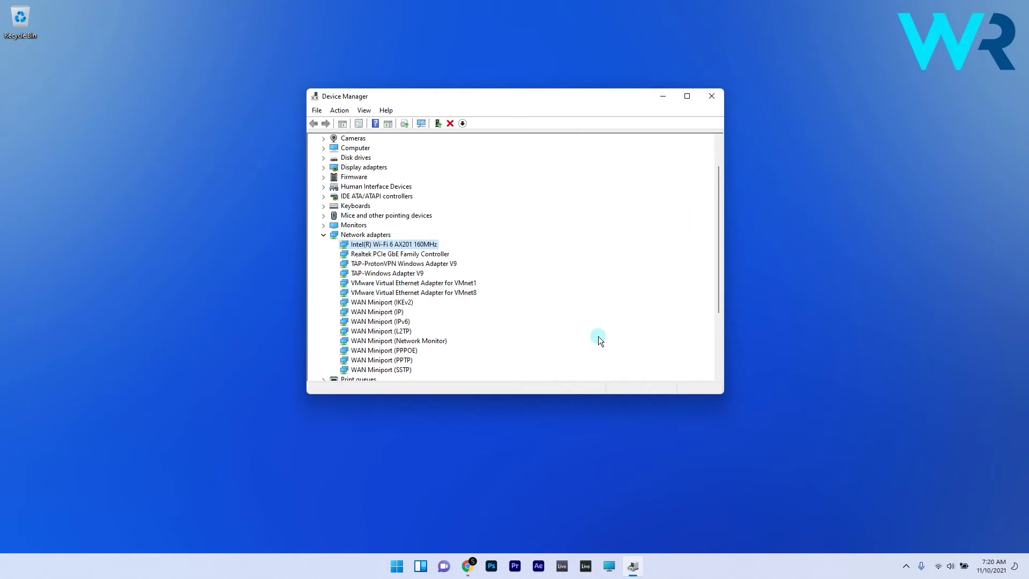
Step: Try to roll back the Intel(R) Wi-Fi 6 AX201 160MHz driver from the adapter's properties, and close the properties
right_click(434, 246)
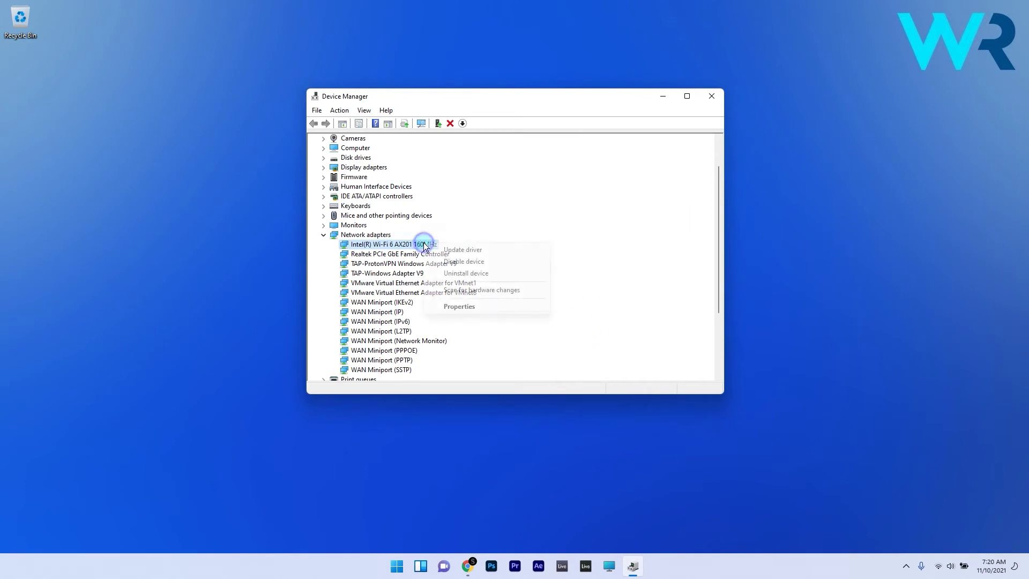
left_click(487, 304)
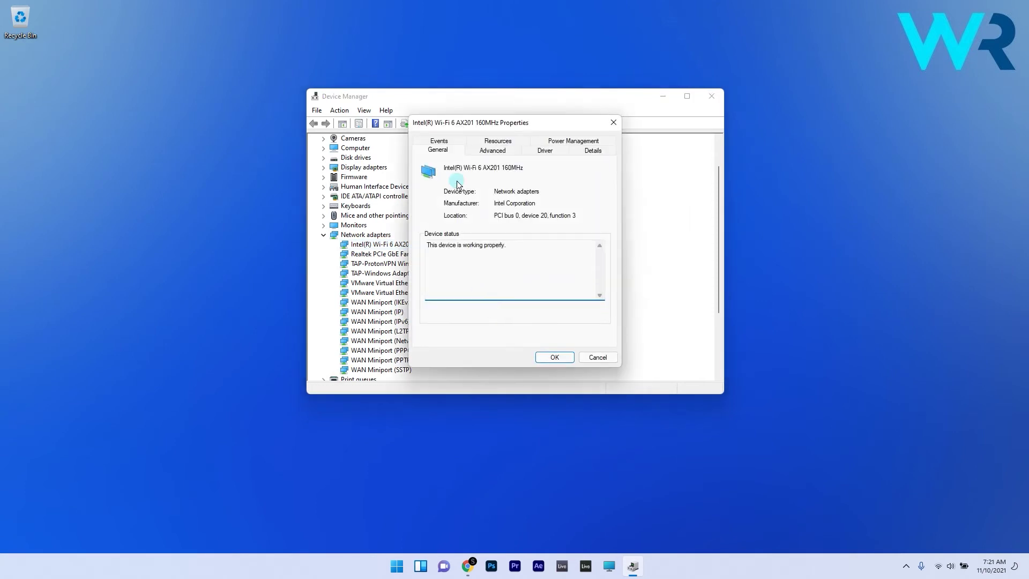
left_click(552, 152)
left_click(463, 293)
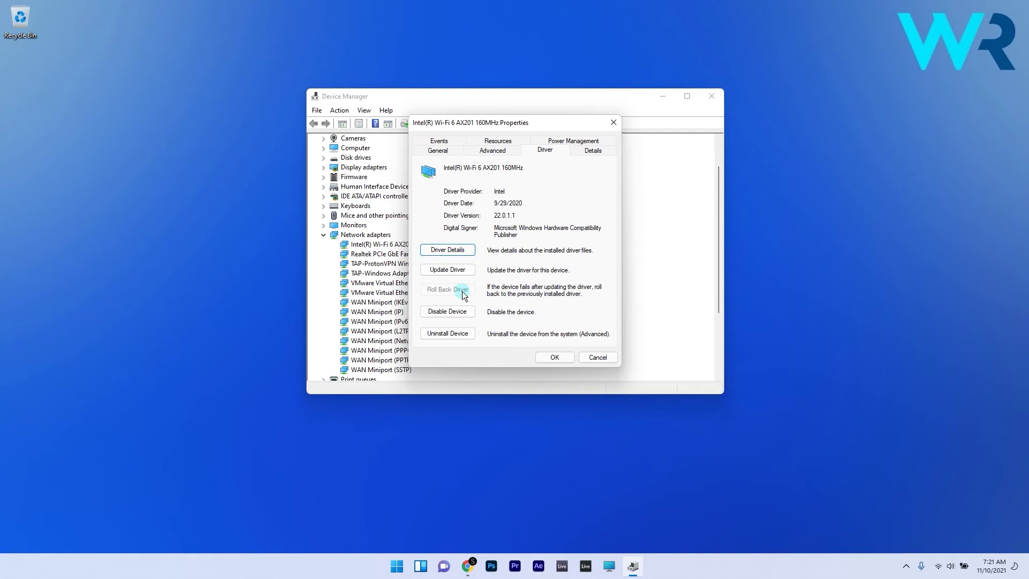
left_click(551, 357)
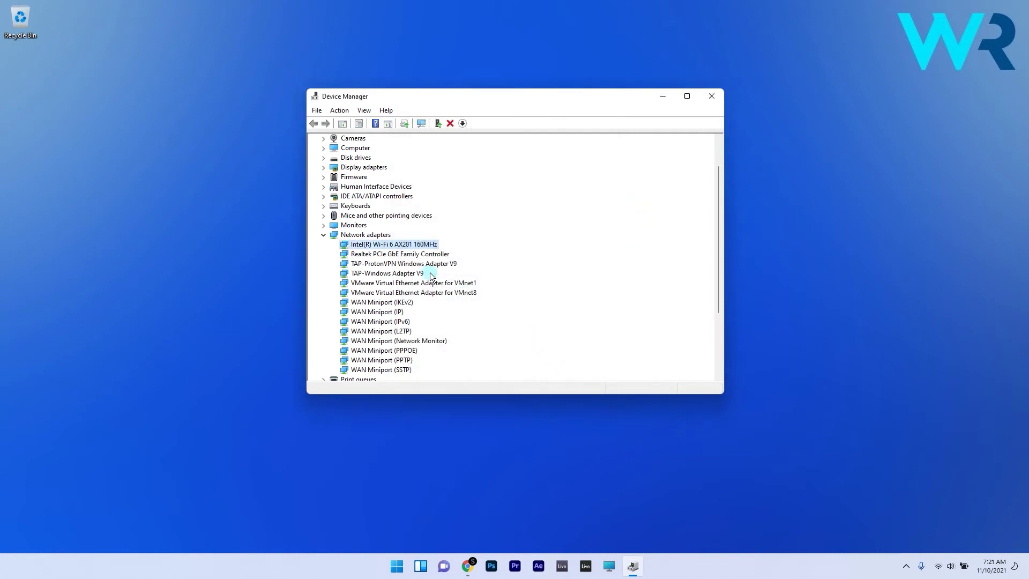
Step: Start uninstalling the Intel(R) Wi-Fi 6 AX201 160MHz device and enable the option that attempts to remove its driver
right_click(408, 246)
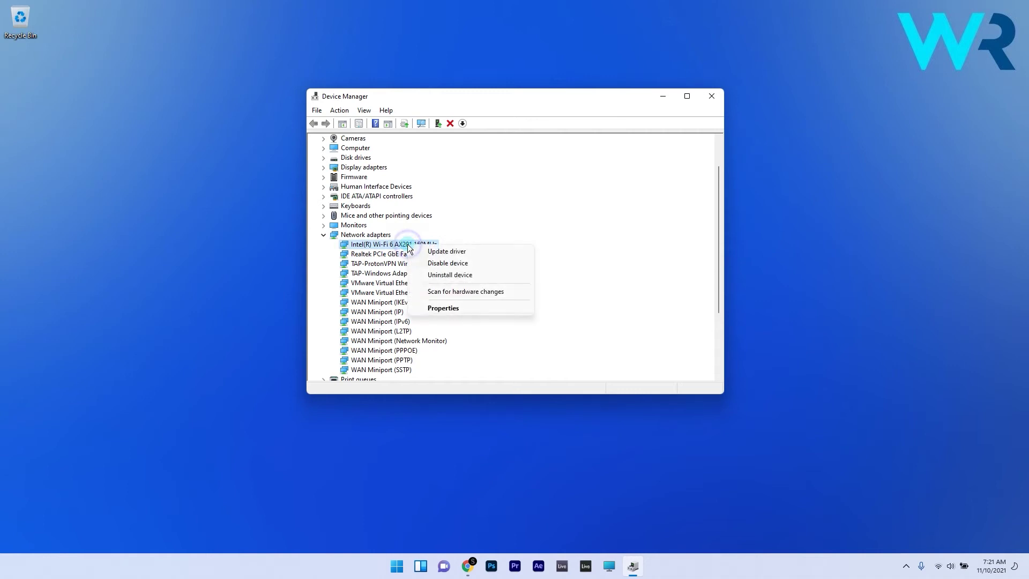
left_click(449, 279)
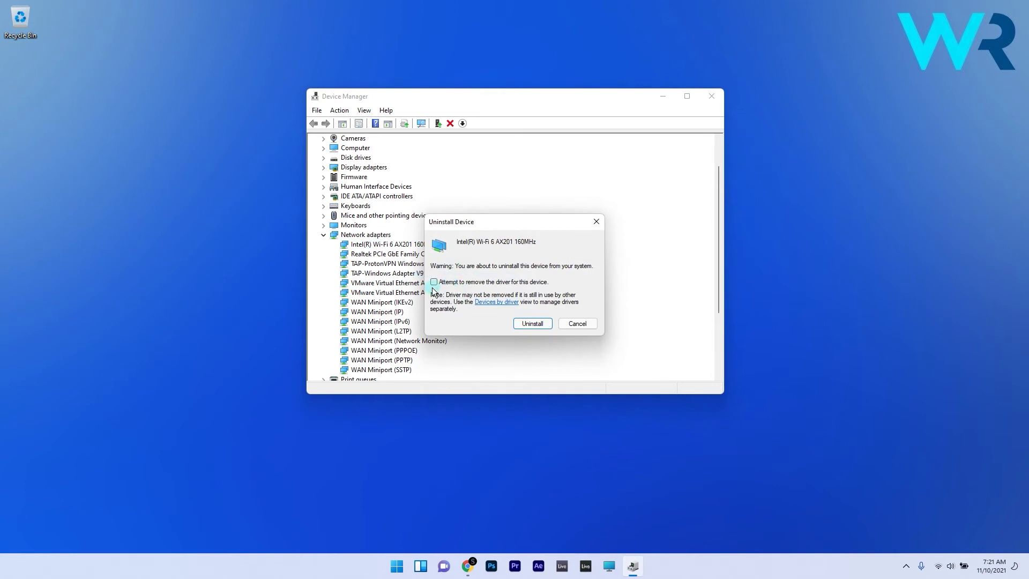
left_click(433, 283)
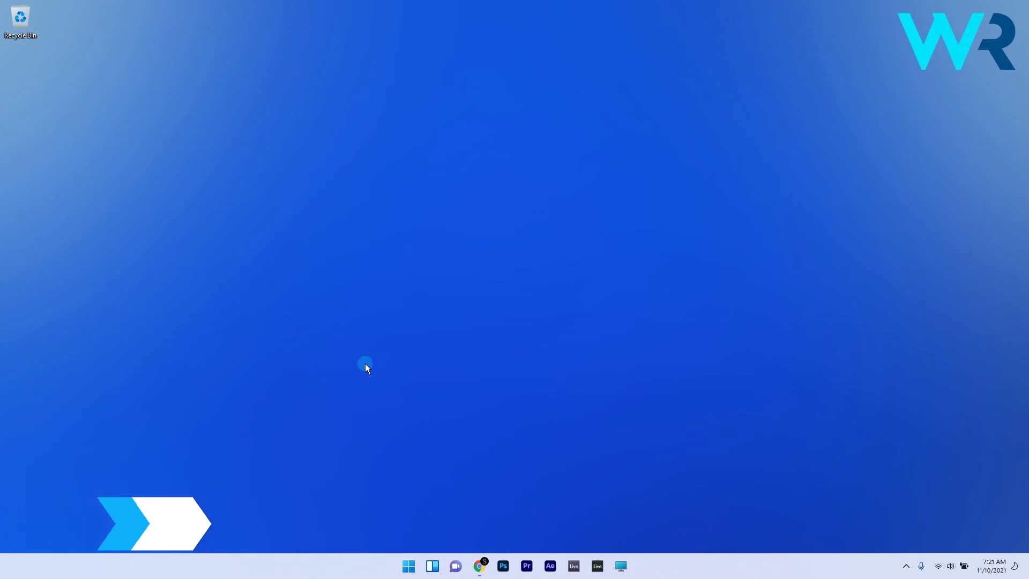
Step: Open the system's other troubleshooters in Settings and run the Network Adapter troubleshooter
left_click(409, 572)
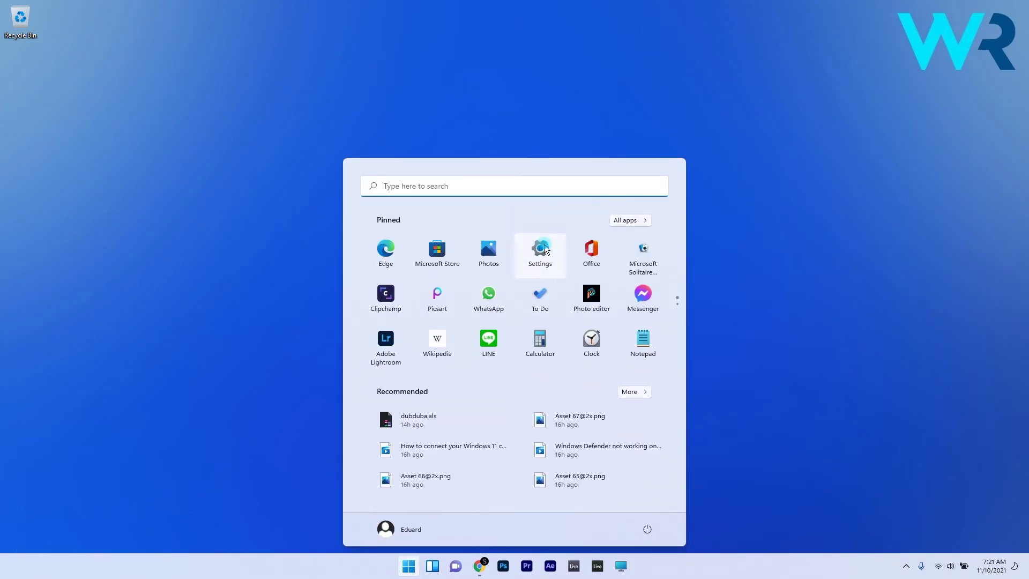
left_click(540, 245)
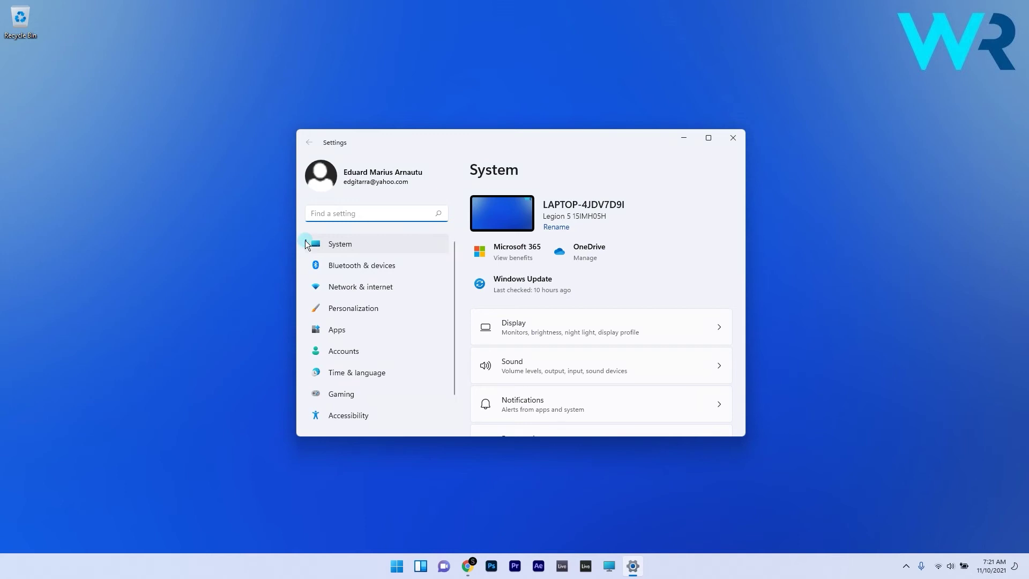
scroll(601, 316, "down", 4)
scroll(600, 316, "down", 3)
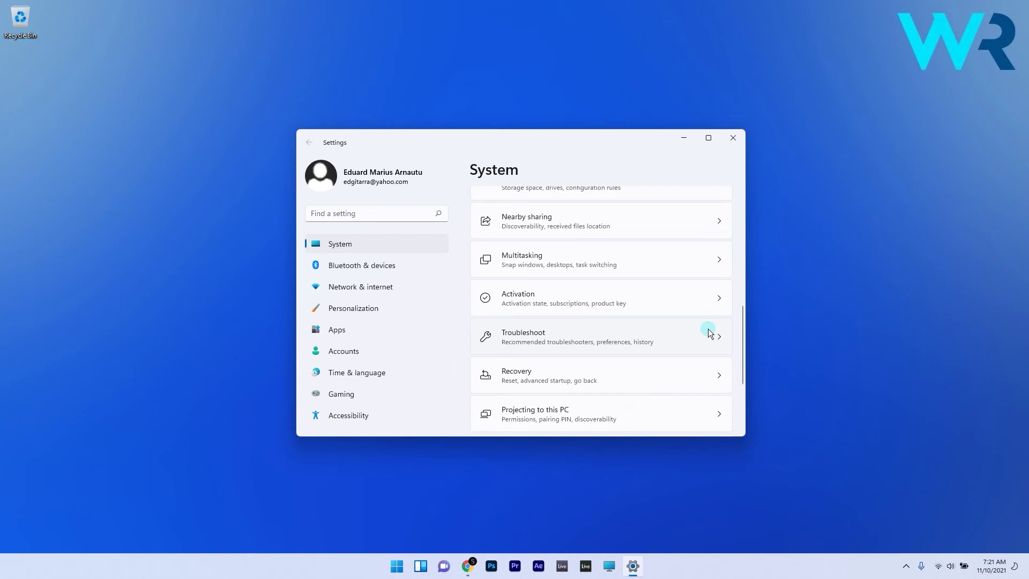
left_click(721, 337)
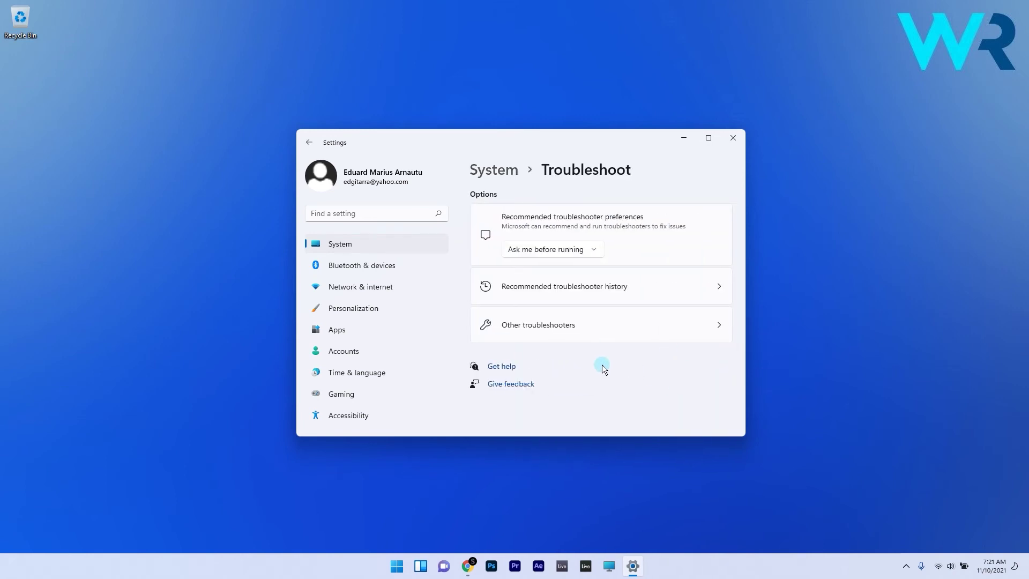
left_click(711, 324)
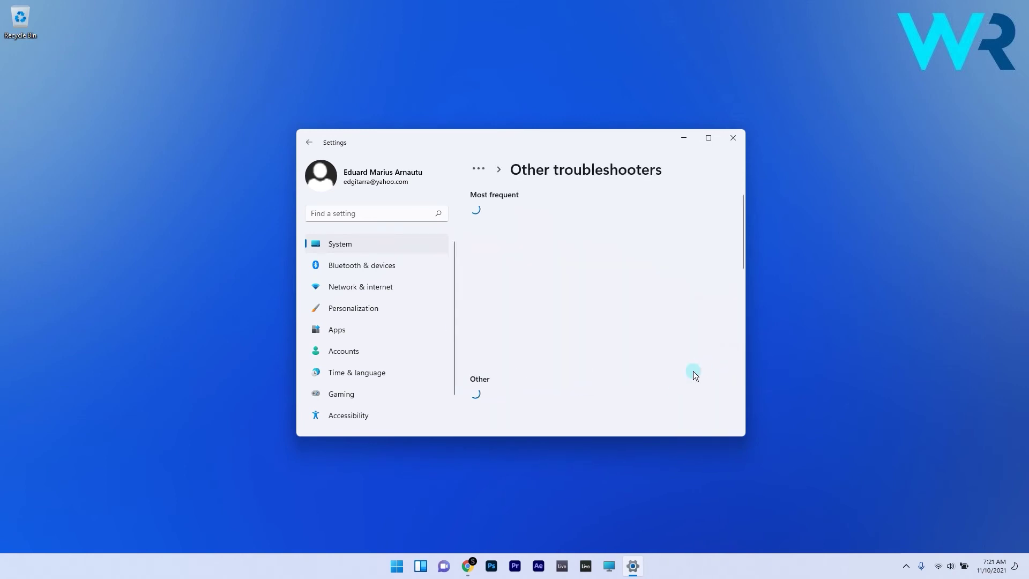
scroll(590, 327, "down", 5)
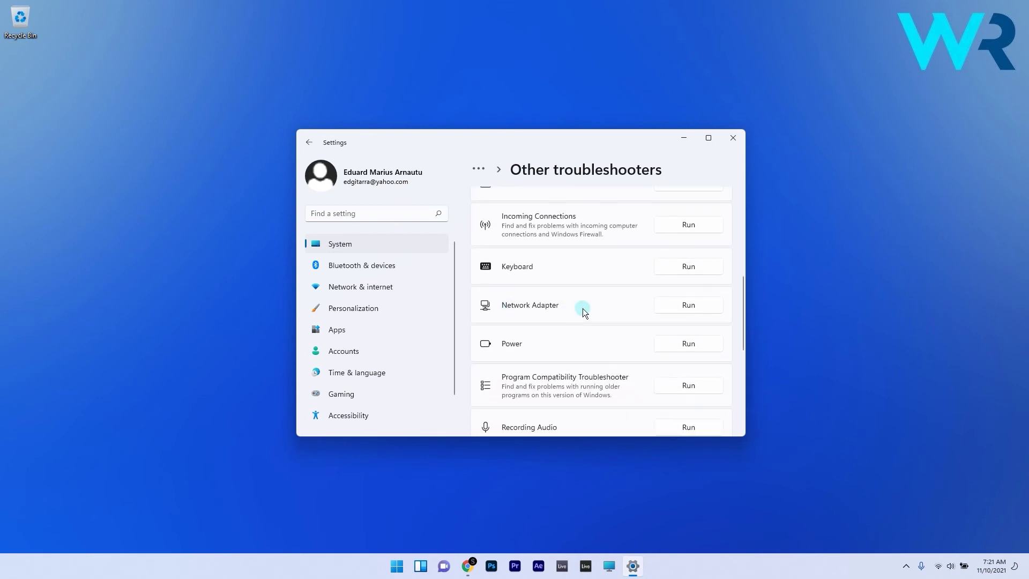
left_click(689, 305)
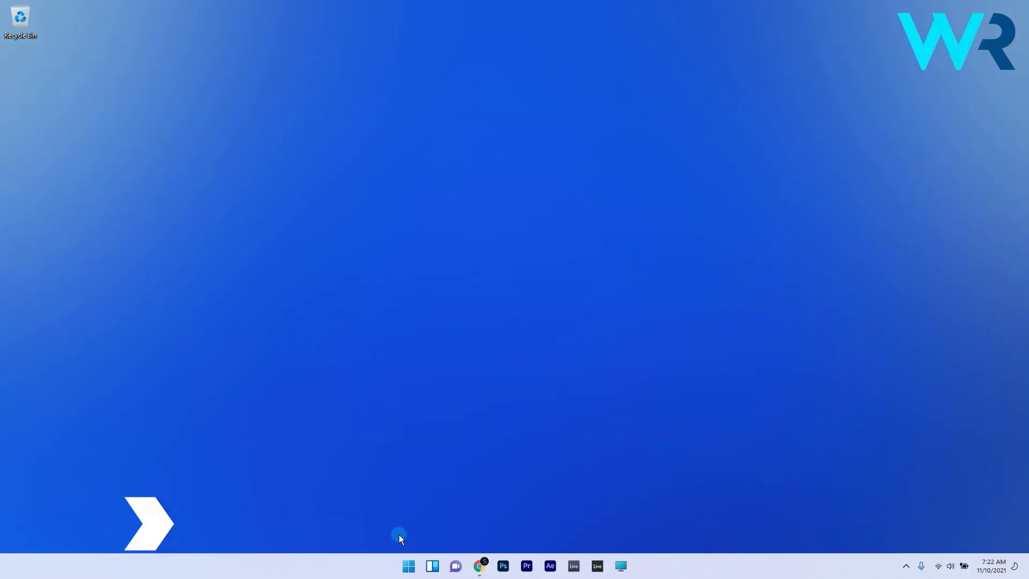
Step: Search for gpedit.msc, open the Local Group Policy Editor and go to User Configuration > Administrative Templates > Start Menu and Taskbar
left_click(408, 567)
type("gpedi")
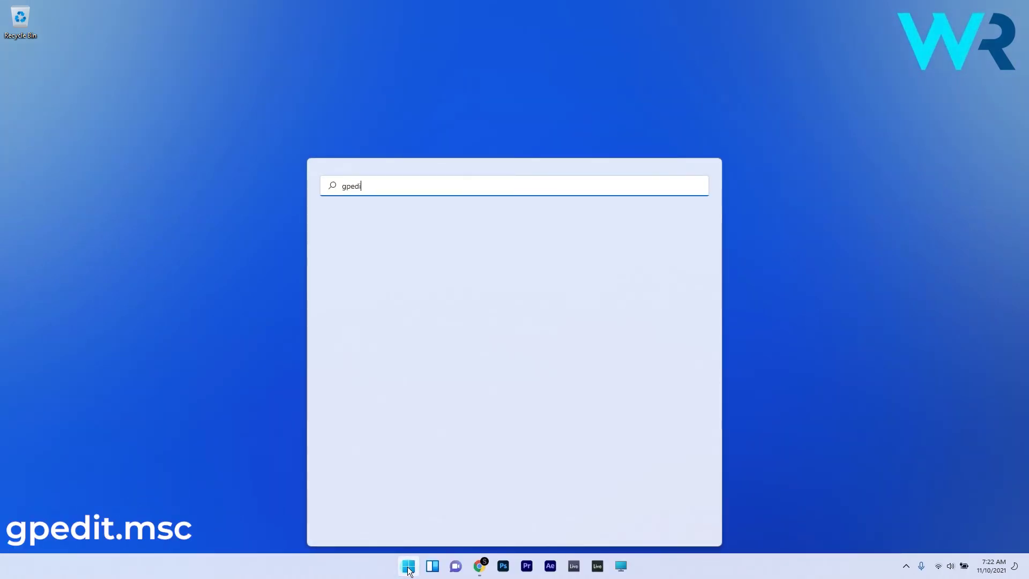
type("t.msc")
left_click(368, 273)
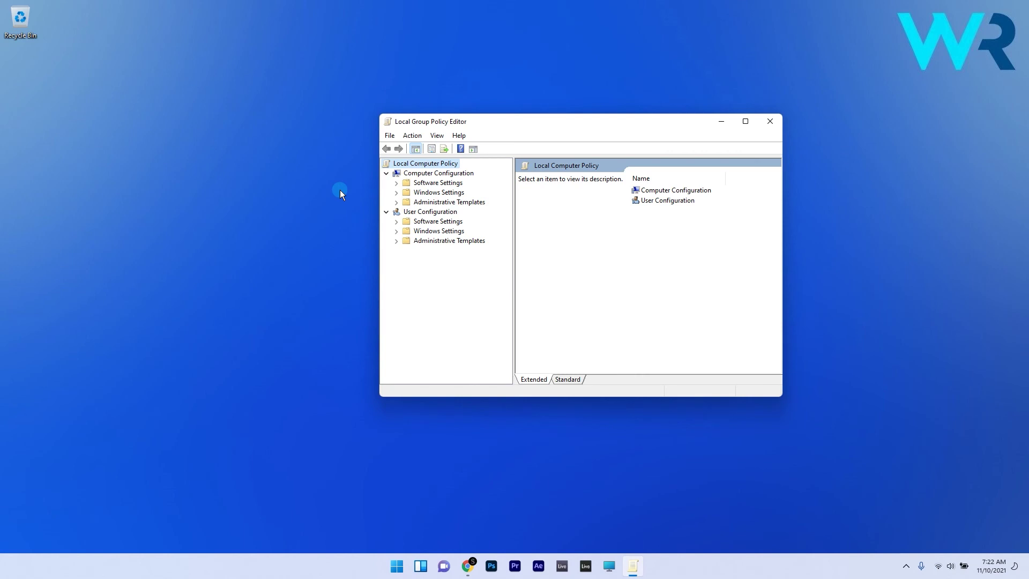
left_click(422, 213)
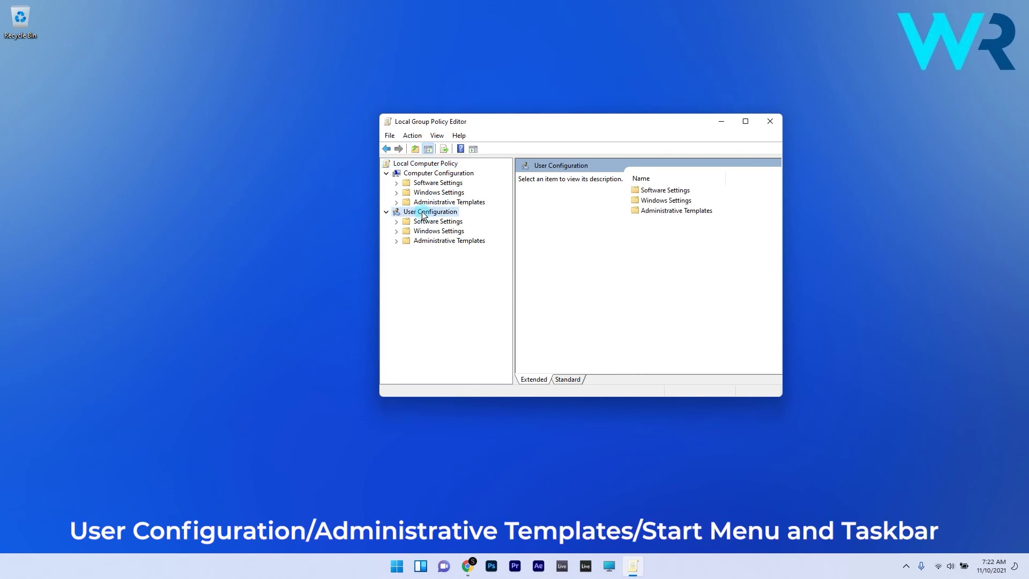
double_click(441, 240)
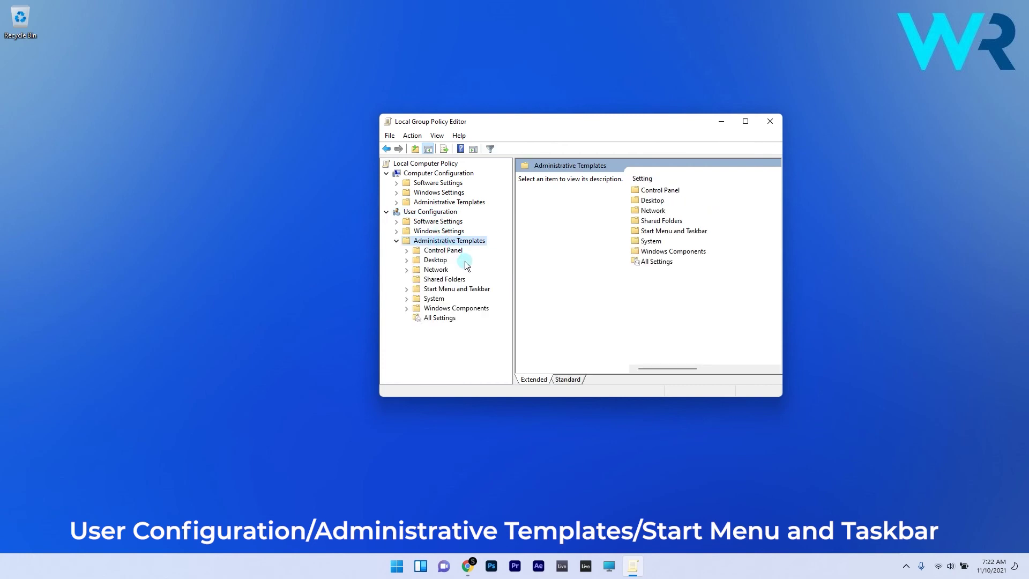
double_click(452, 289)
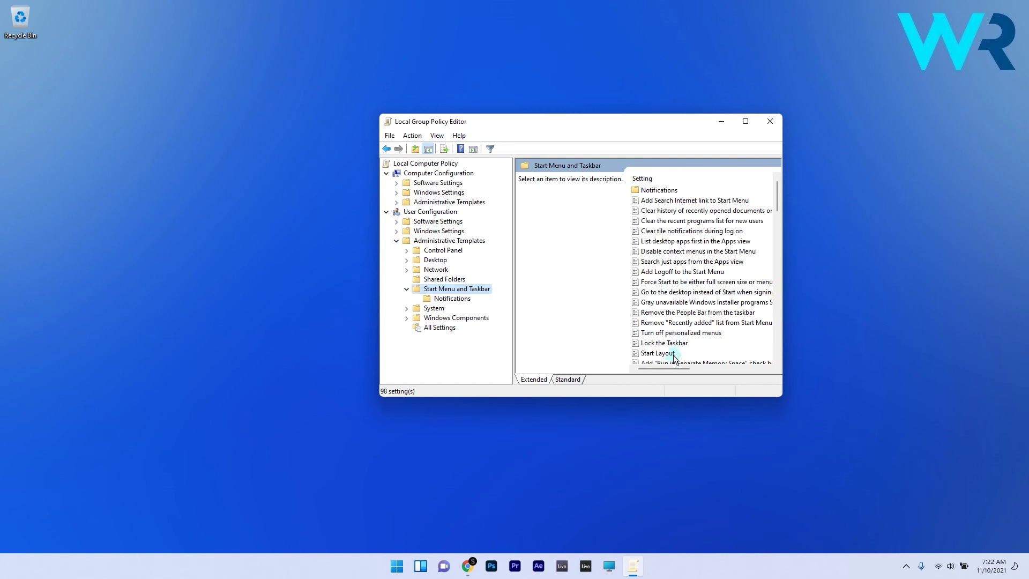
Step: Open the "Remove the networking icon" policy, reposition its window and choose the policy's state
scroll(687, 332, "down", 10)
scroll(686, 292, "down", 2)
left_click(741, 302)
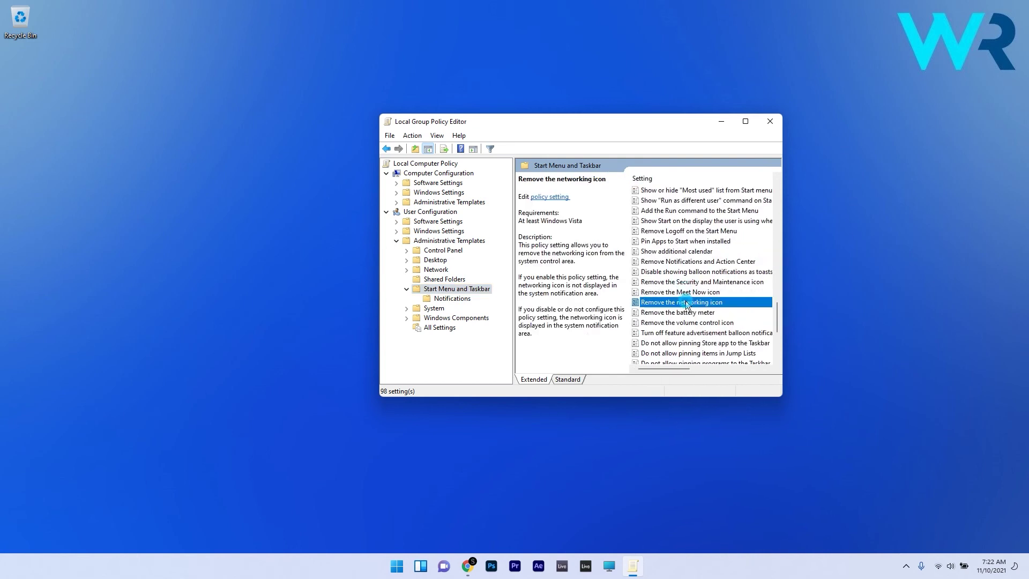
double_click(741, 303)
left_click_drag(334, 115, 609, 92)
left_click(407, 167)
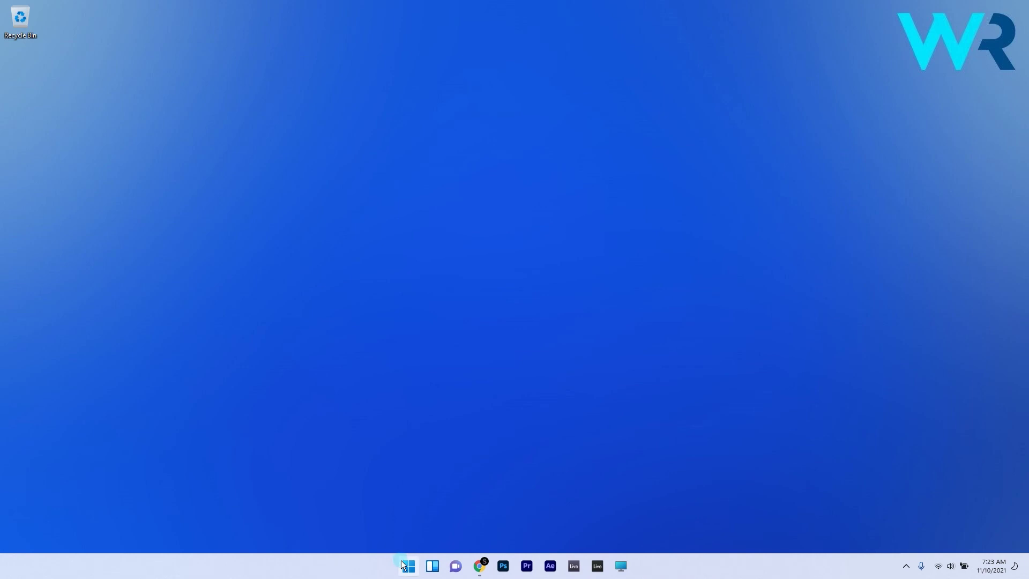
Step: Search for rstrui, open System Restore and proceed with the option to choose a different restore point
left_click(402, 561)
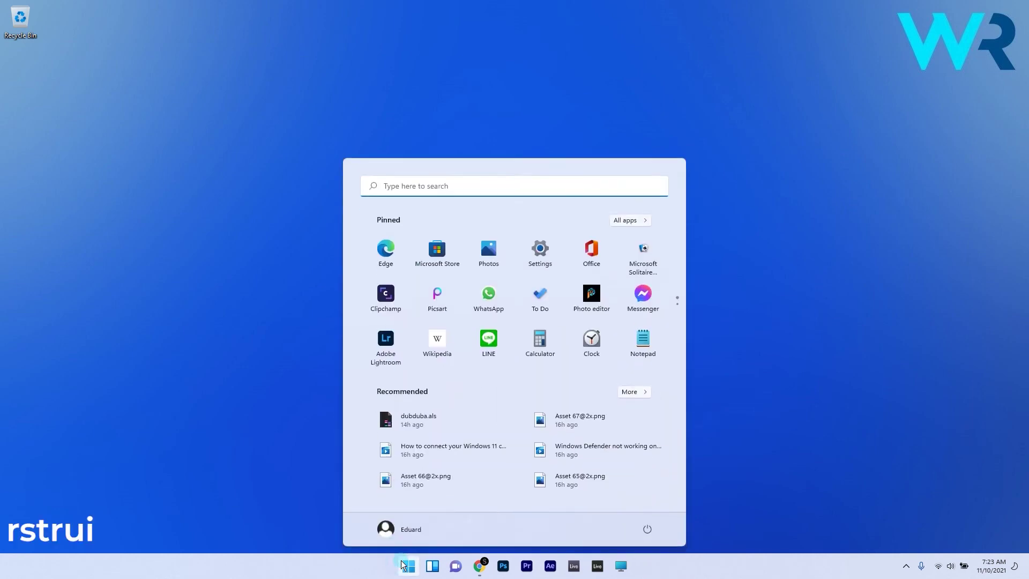
type("rstrui")
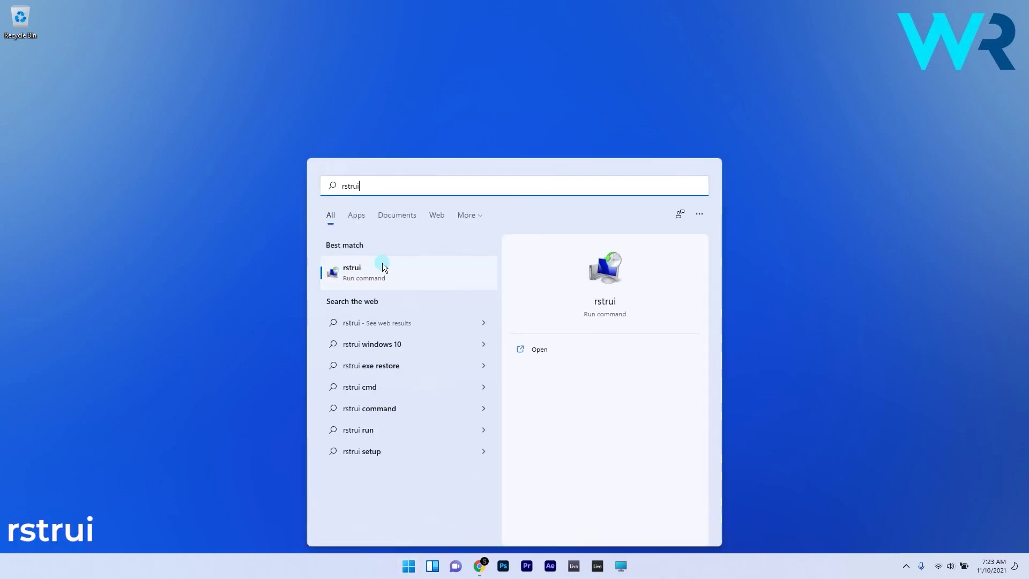
left_click(384, 265)
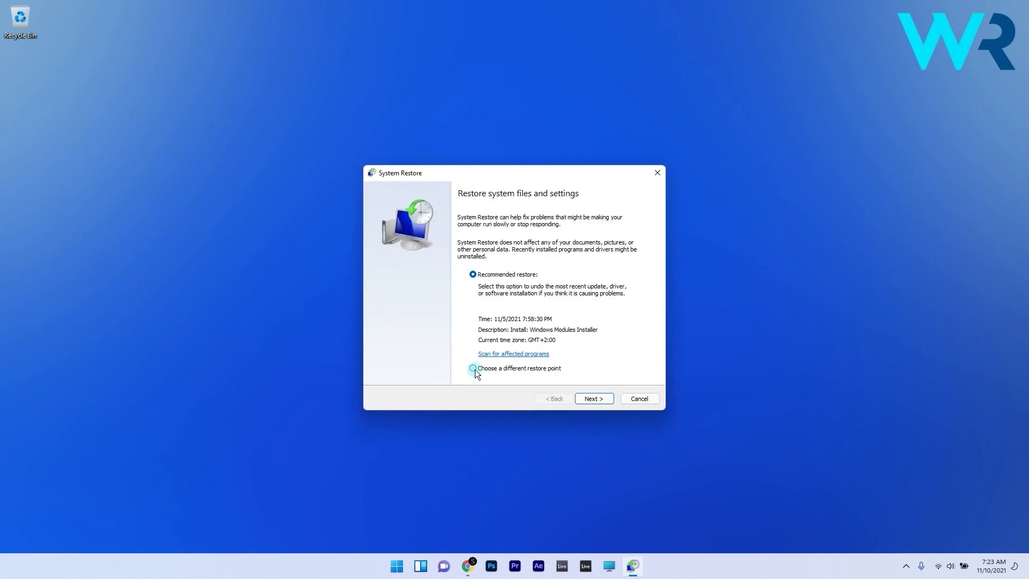
left_click(473, 368)
left_click(593, 399)
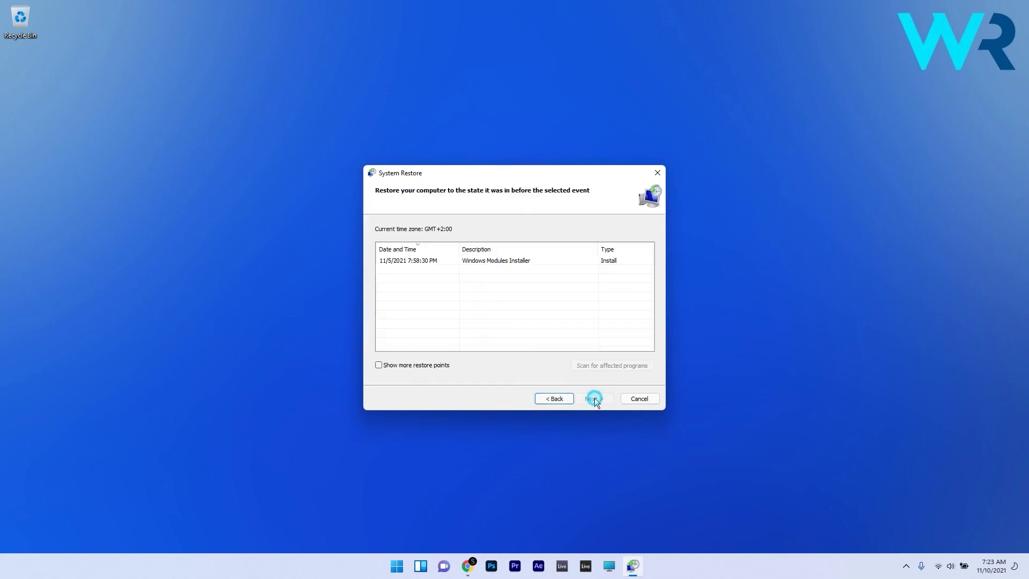
Step: Select the 11/5/2021 7:58:30 PM Windows Modules Installer restore point and finish the System Restore setup
left_click(504, 261)
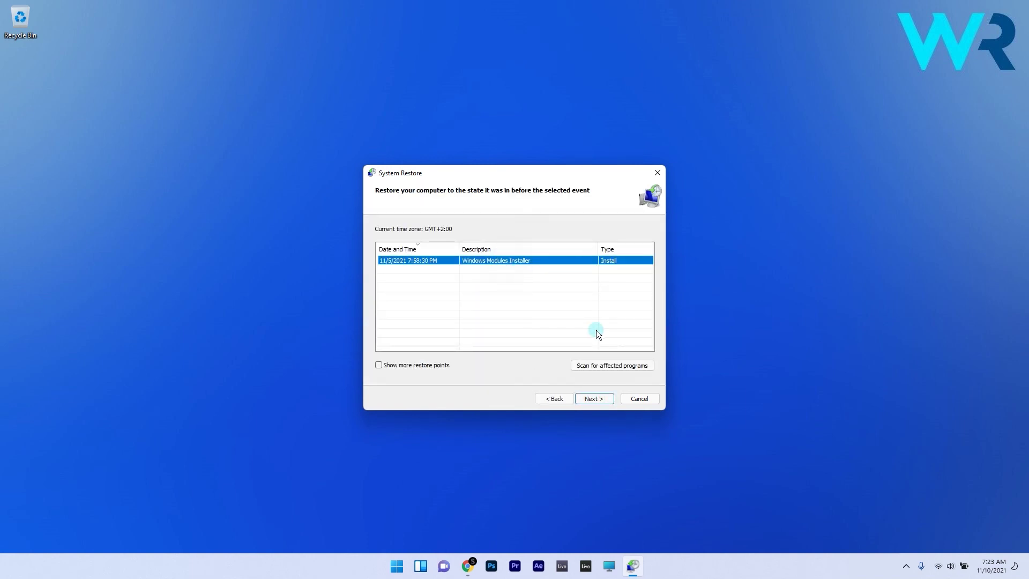
left_click(599, 400)
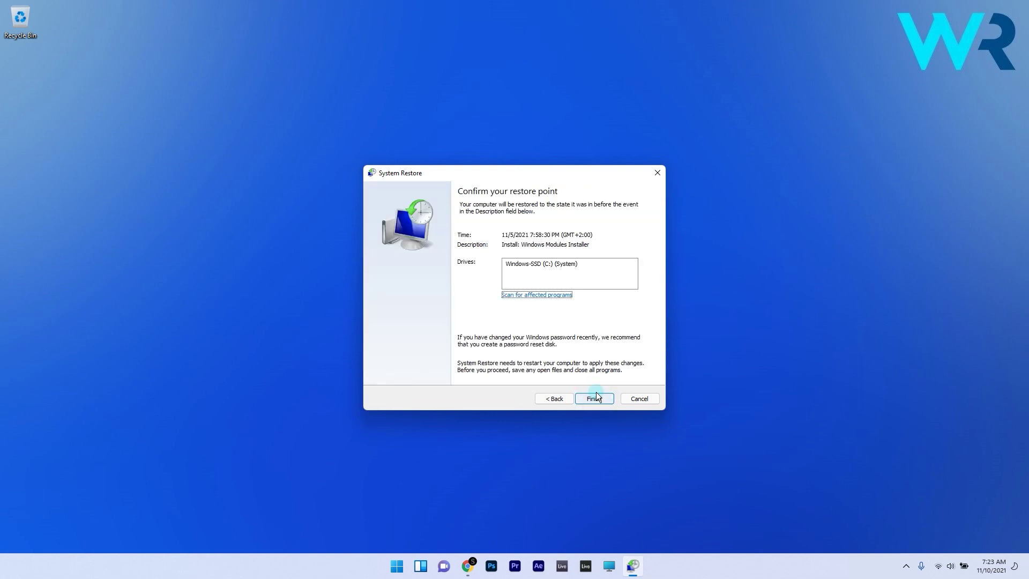
left_click(594, 398)
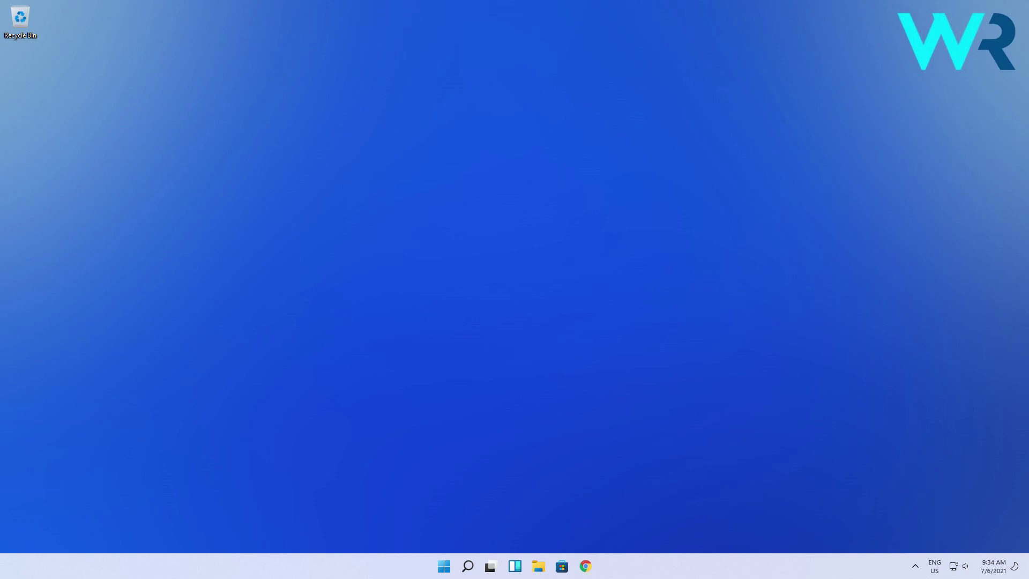